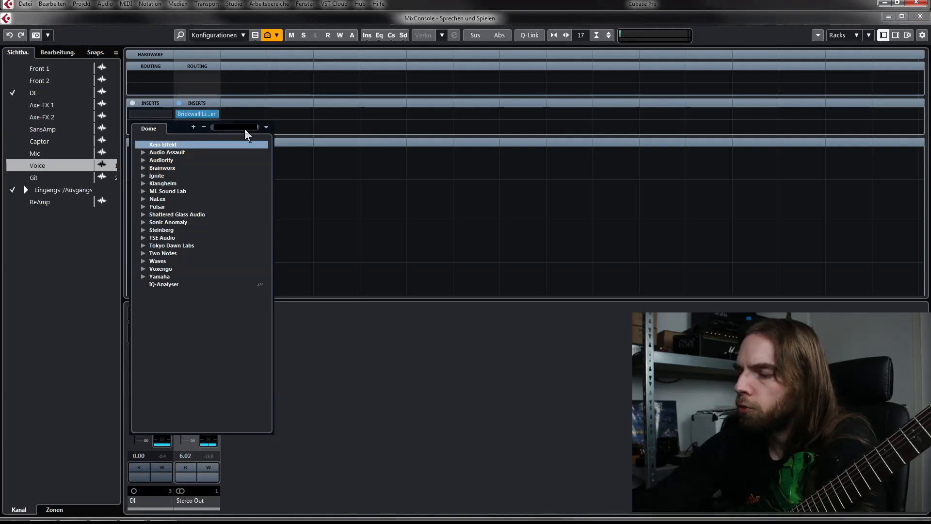
- Load the Ignite NadIR plug-in into the DI channel's second insert slot
text(ignite)
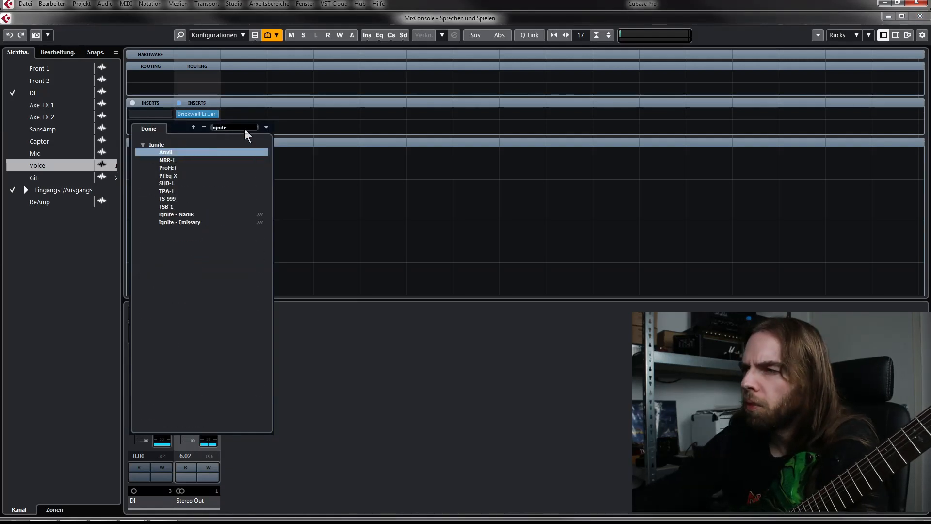
click(184, 215)
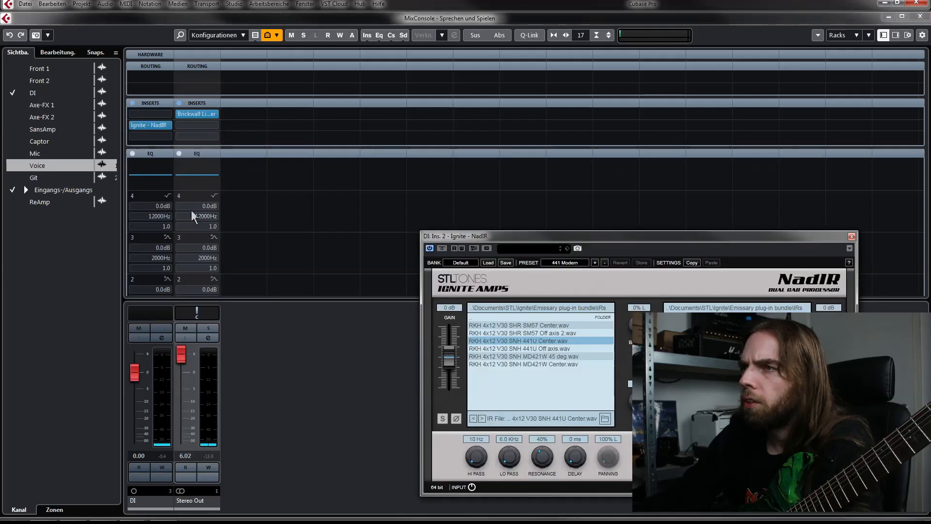
drag(590, 238, 388, 135)
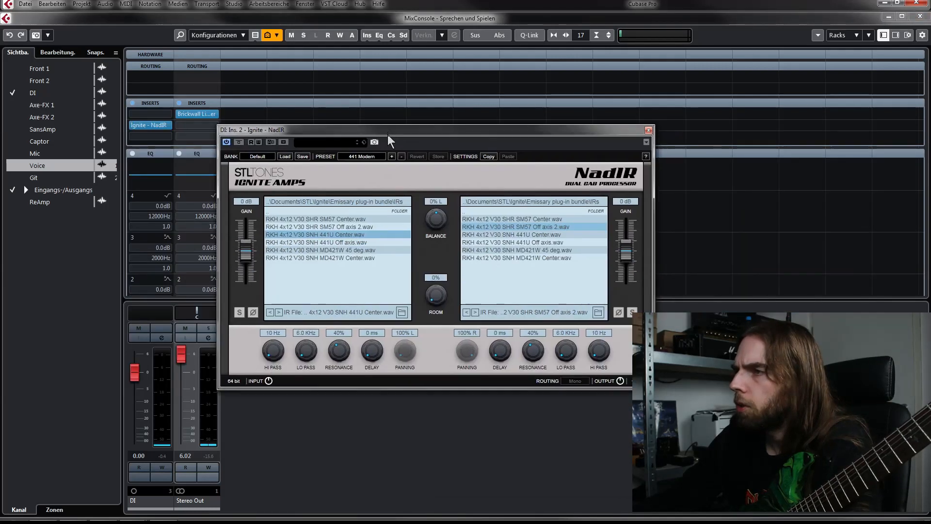
- Load the cabinet impulses SHR SM57 Center and SNH MD421W 45 deg in NadIR and set both low-pass filters to 22.0 kHz
click(338, 220)
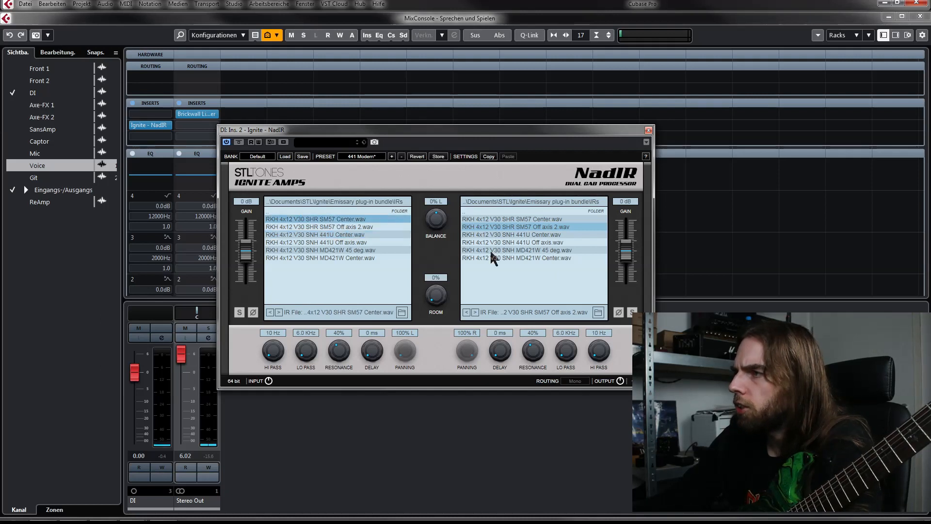
click(523, 250)
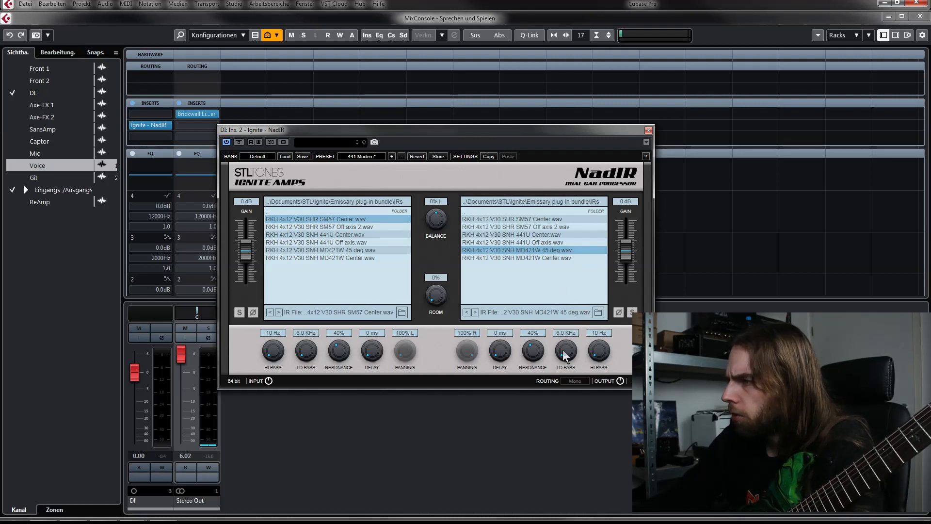
drag(565, 356, 594, 227)
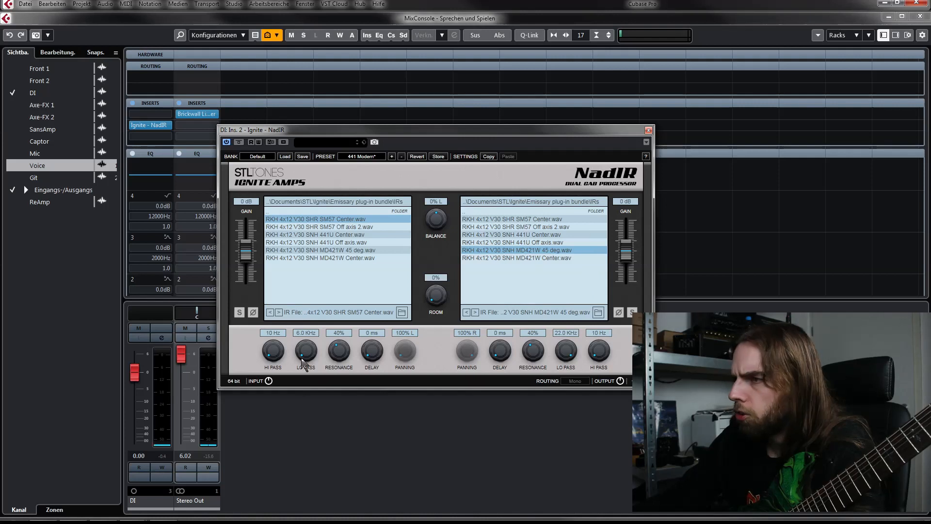
drag(302, 359, 351, 244)
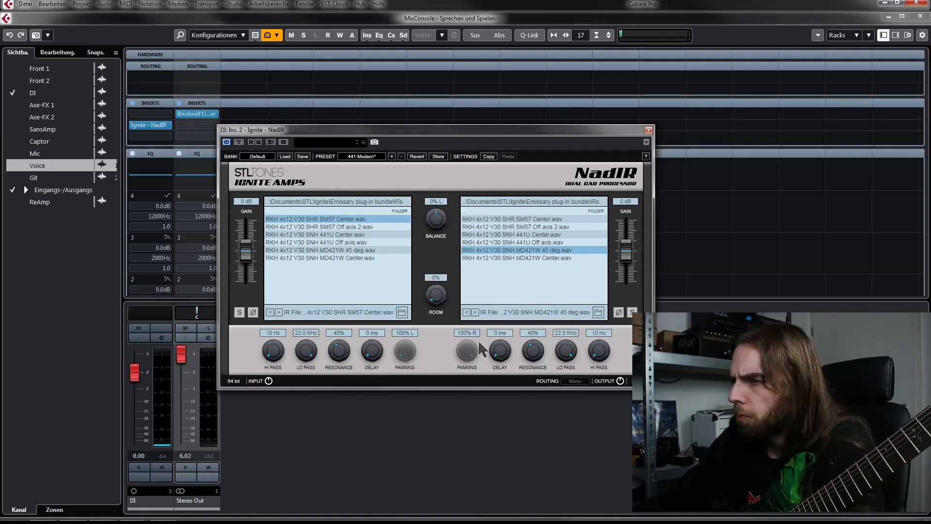
drag(445, 138, 507, 187)
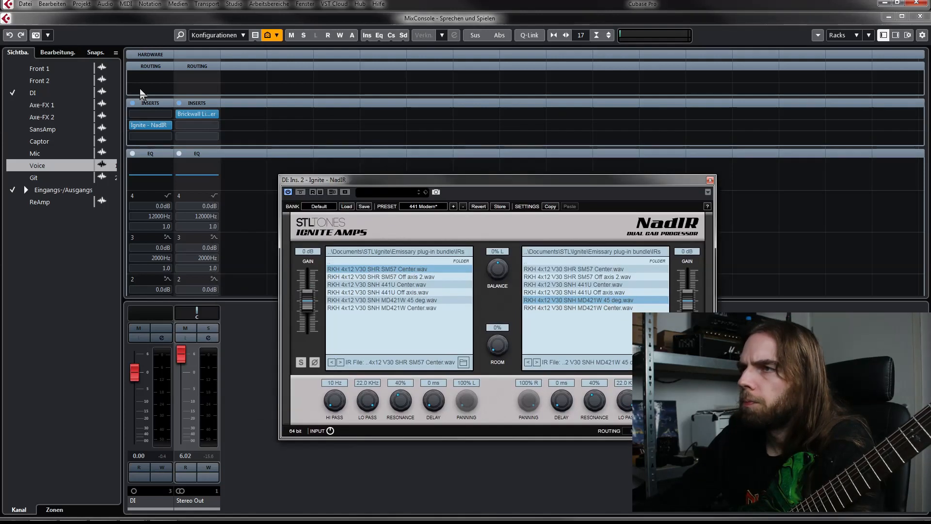
- Move NadIR to the DI channel's fifth insert slot and load Ignite Emissary into the fourth slot
drag(155, 125, 167, 159)
click(167, 147)
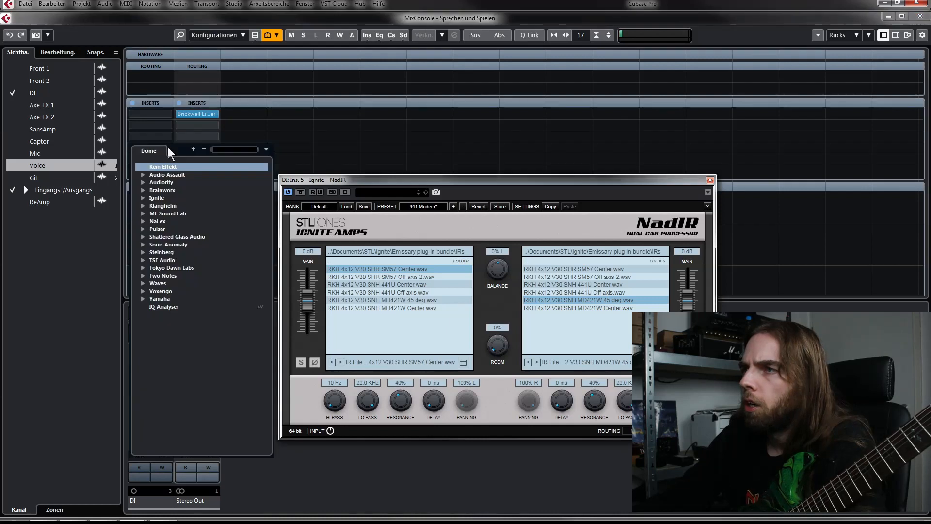
text(ignit)
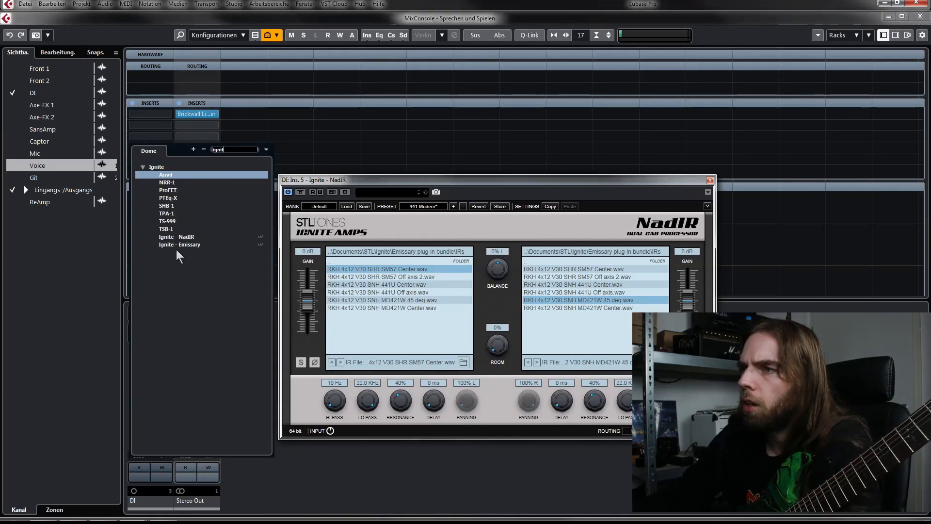
click(179, 245)
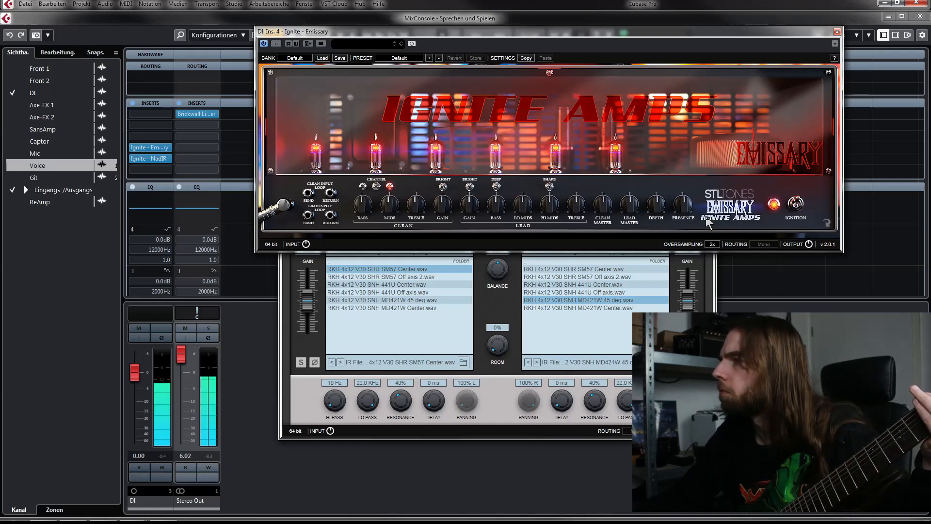
- Lower the Depth and the lead channel's Gain on the Emissary amp
drag(657, 203, 657, 226)
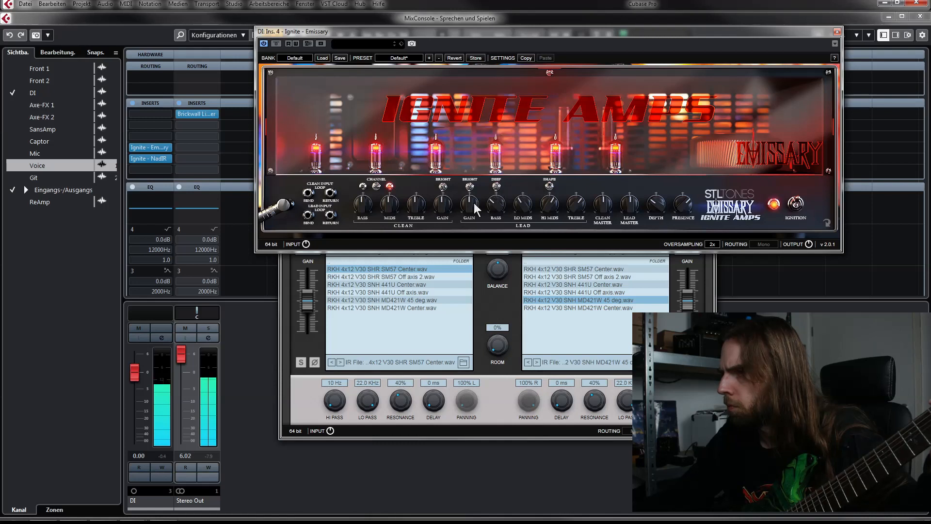
drag(475, 209, 471, 240)
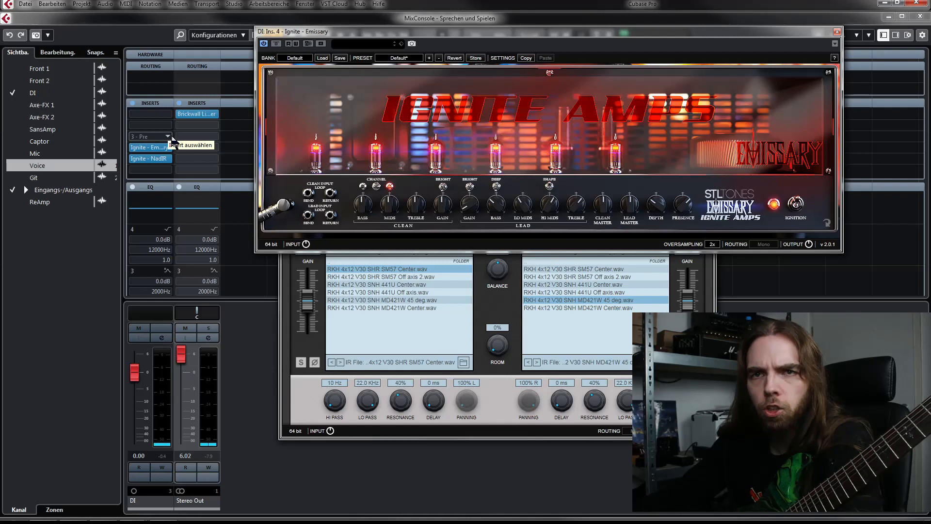
- Load the TSE R47 distortion plug-in into the DI channel's first insert slot
click(169, 114)
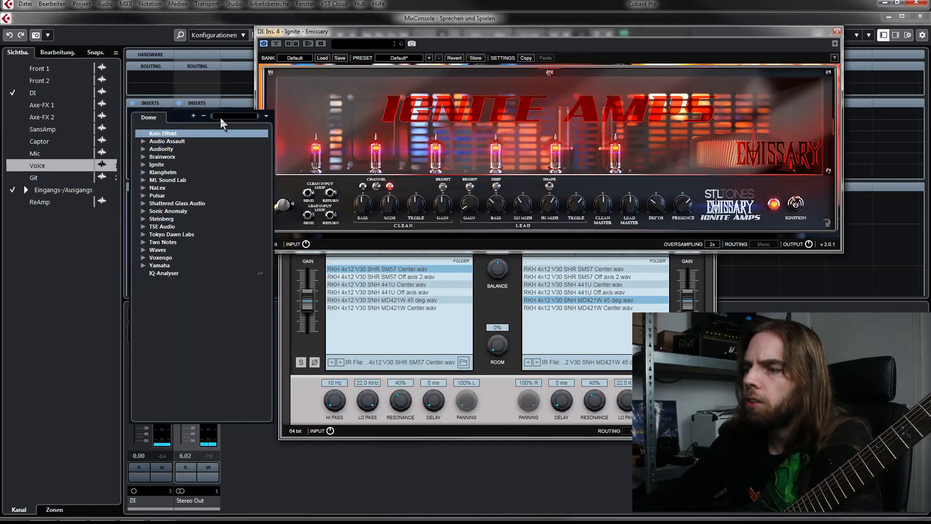
text(tse)
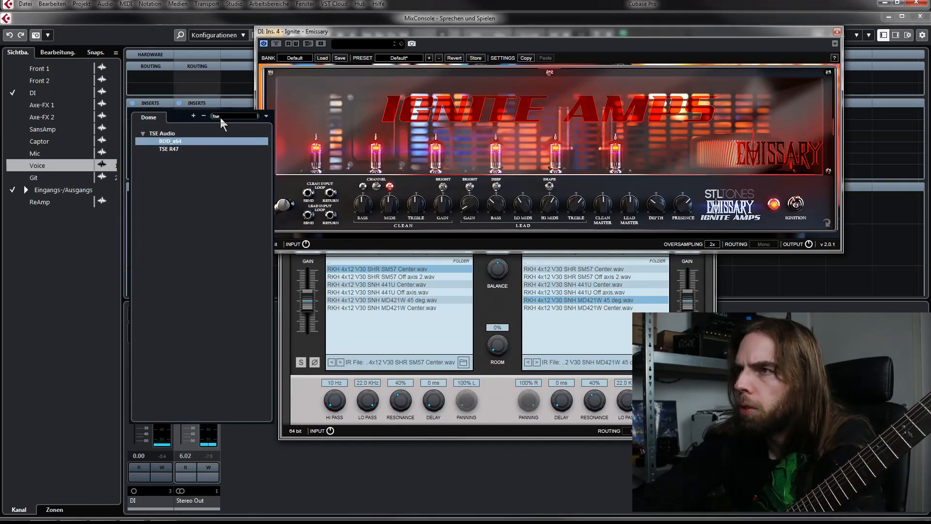
click(175, 150)
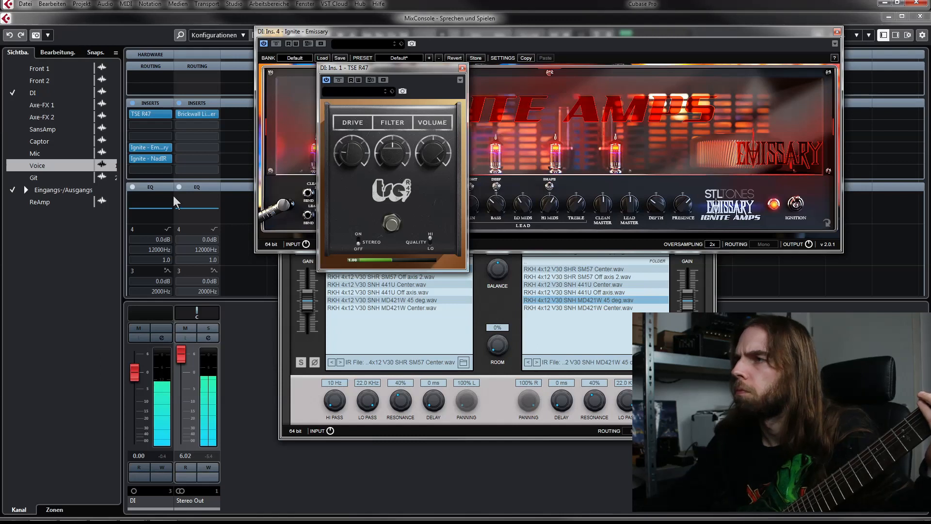
- Compare the sound with and without the TSE R47 and leave the plug-in bypassed
click(341, 83)
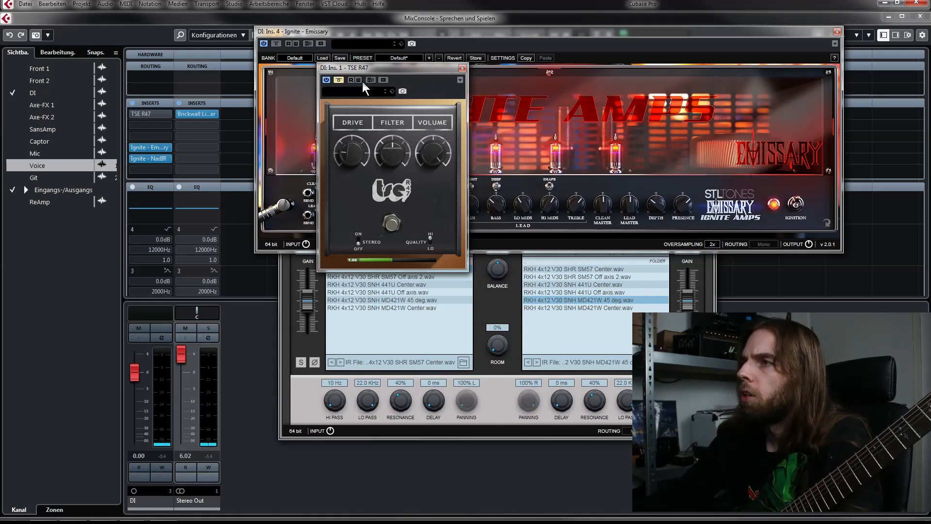
click(338, 81)
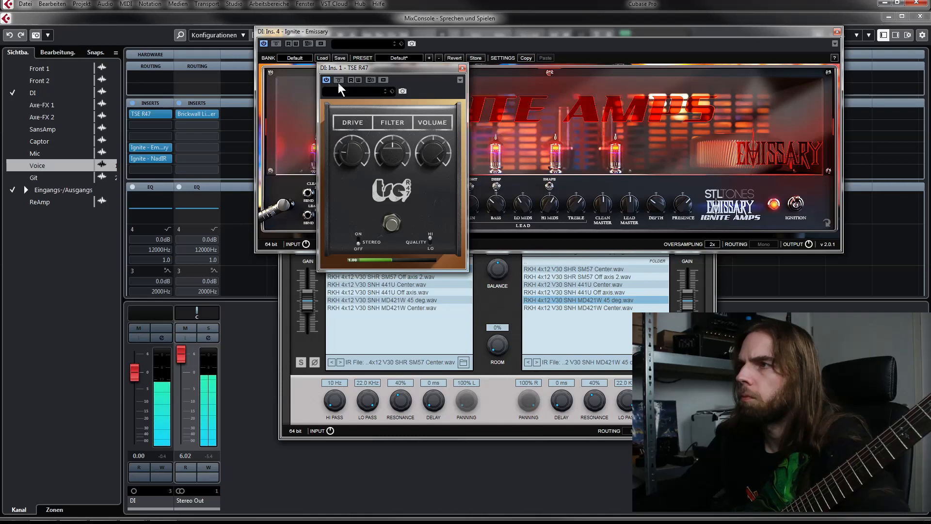
click(339, 80)
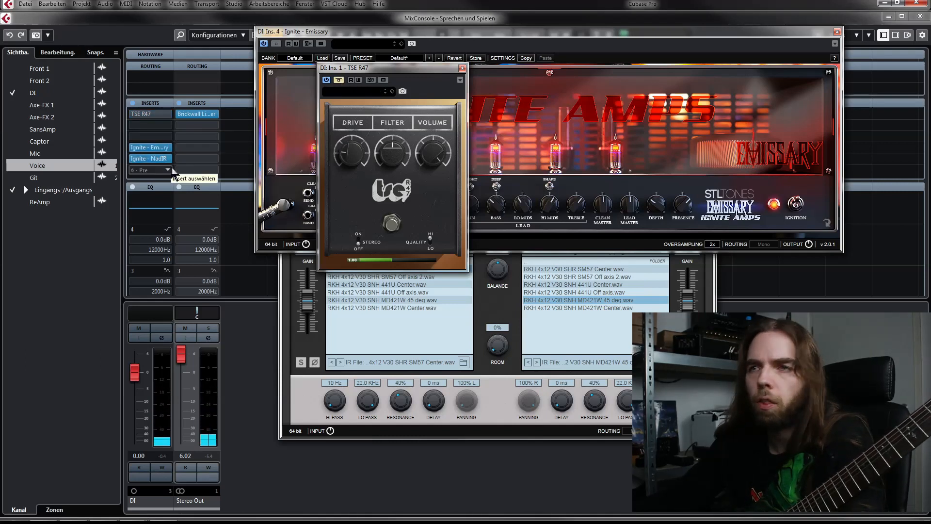
- Load the Steinberg Frequency equalizer into the DI channel's second insert slot
click(167, 125)
click(167, 125)
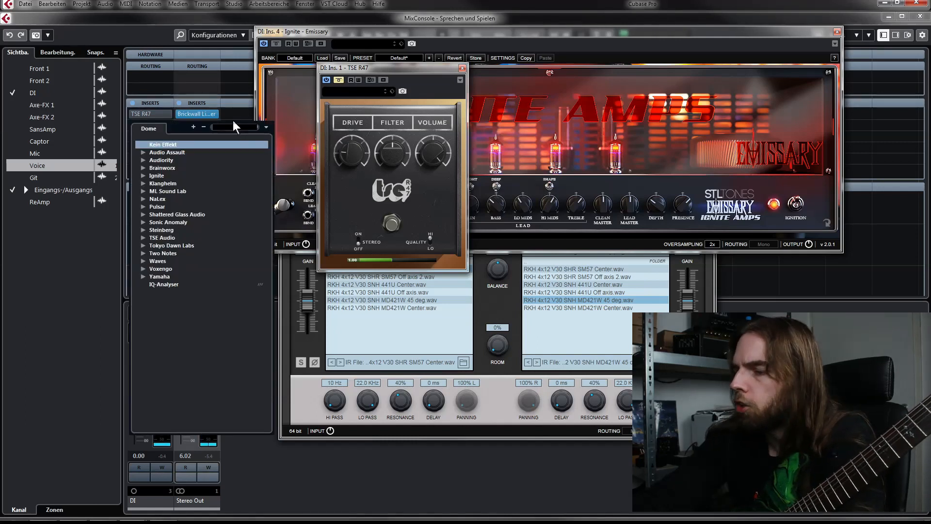
text(freq)
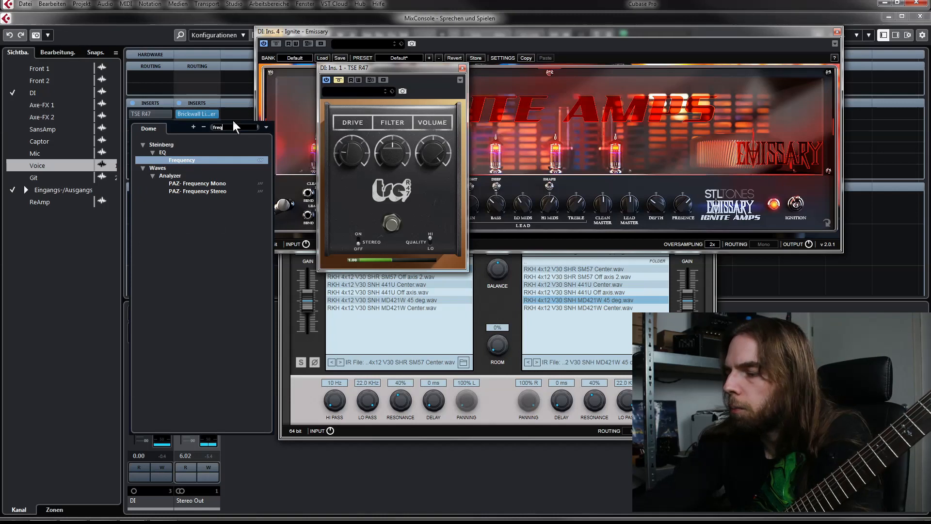
text(ui)
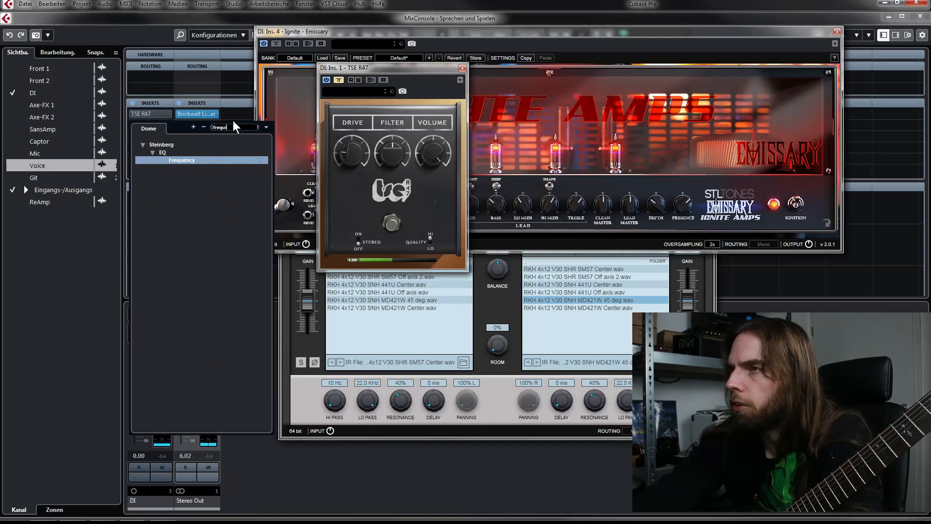
click(184, 162)
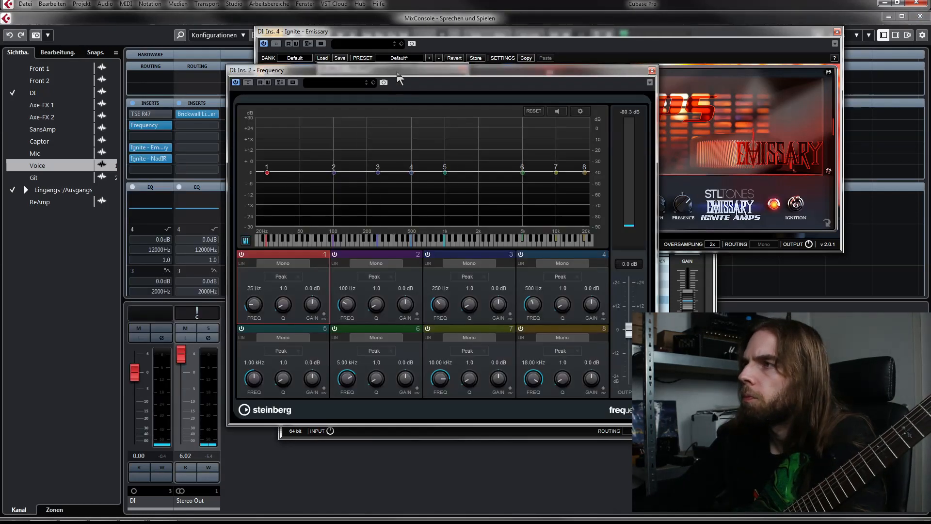
drag(397, 72, 400, 108)
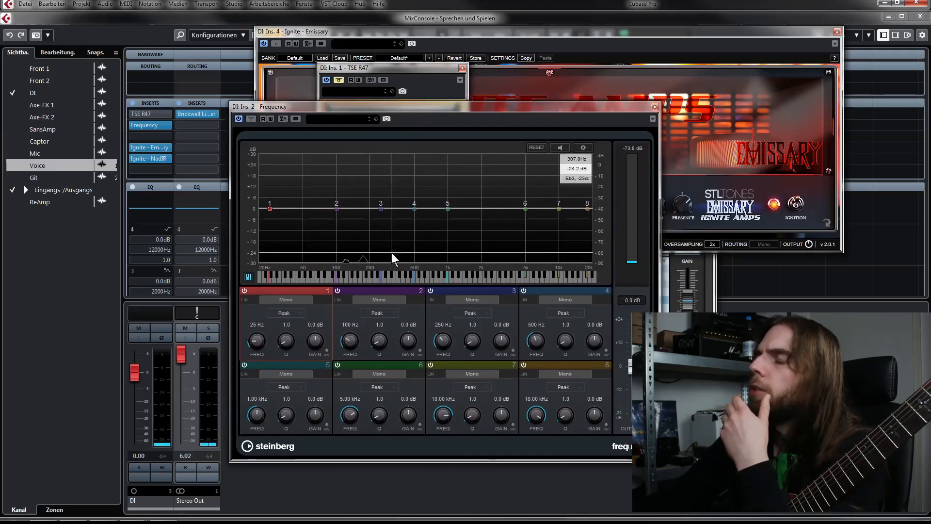
- Set EQ bands 1 and 8 to Cut 12, and boost band 2 at 100 Hz by 20.9 dB with a Q of 4.0
click(301, 316)
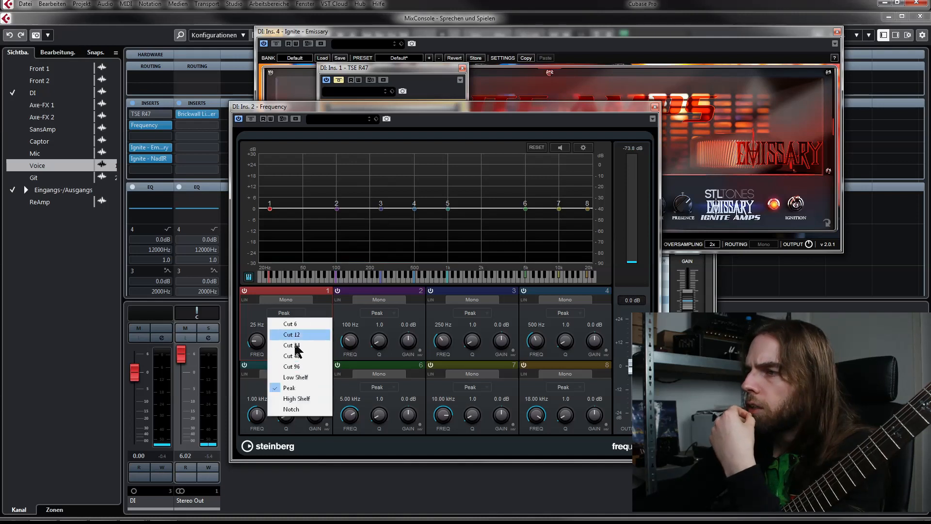
click(296, 338)
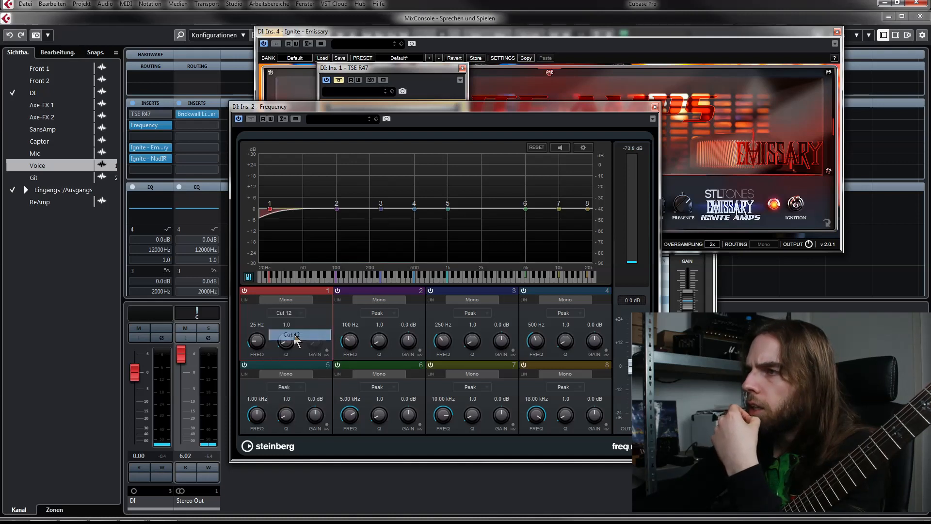
click(567, 388)
click(580, 409)
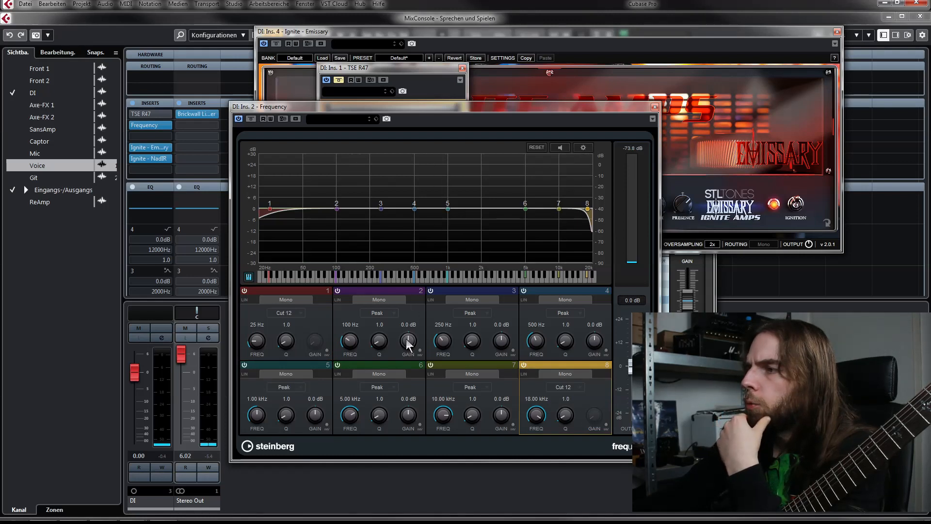
drag(406, 336, 414, 303)
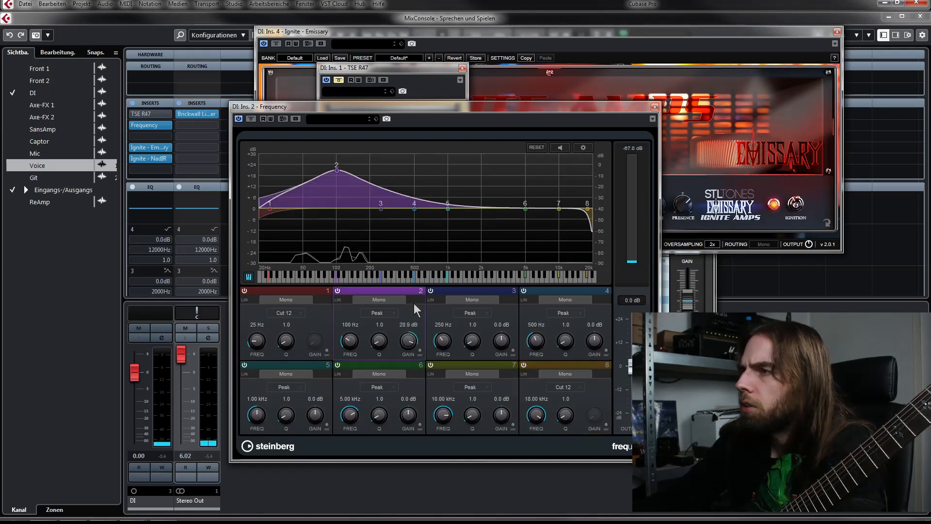
drag(380, 339, 386, 328)
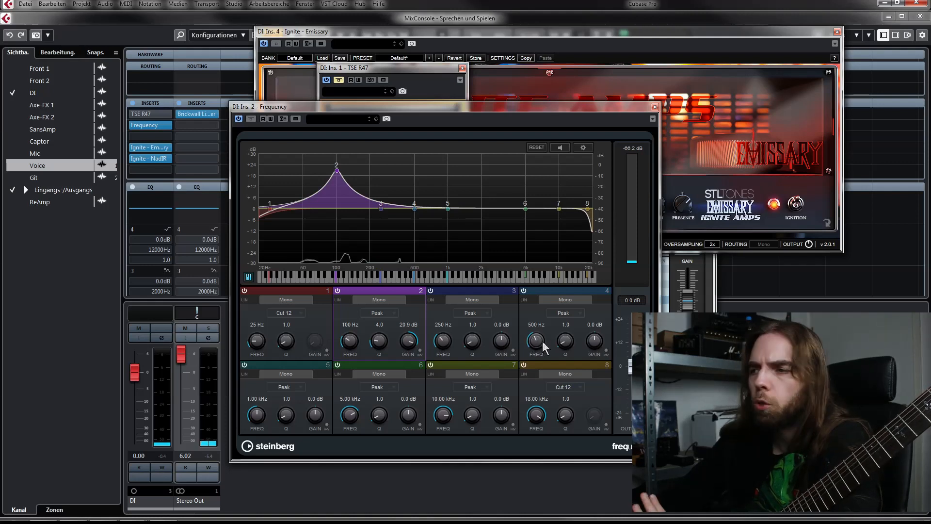
- Set EQ band 5 to 1200 Hz with a gain of 16.1 dB and a Q of 4.5
click(250, 399)
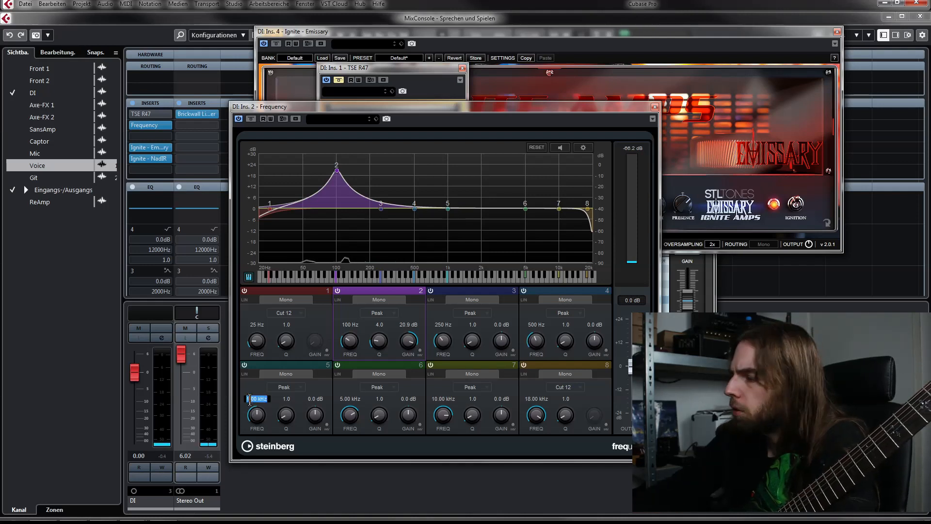
text(1200)
key(Return)
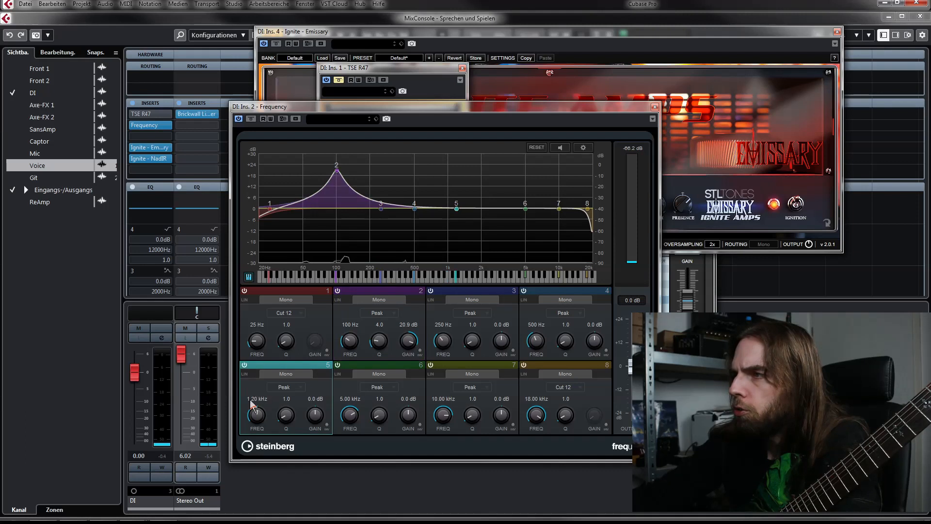
drag(315, 415, 295, 402)
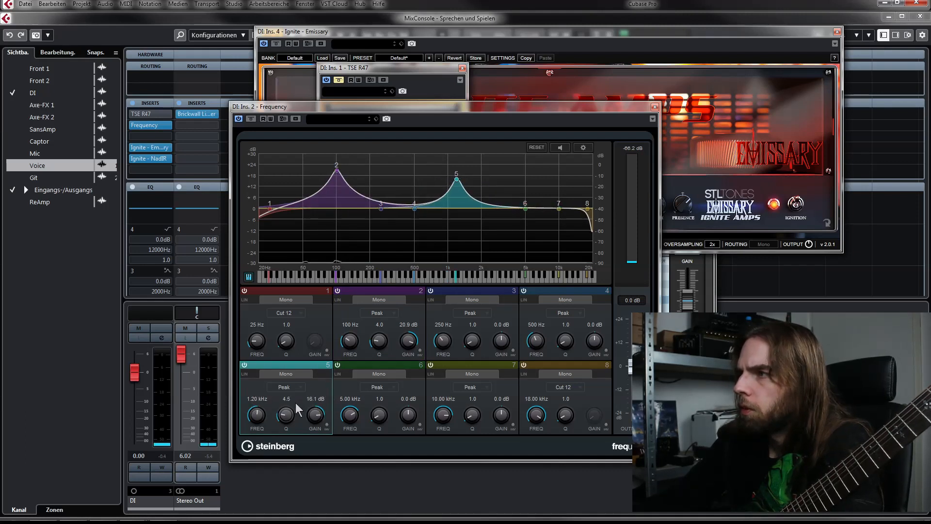
- Set EQ band 4 to 950 Hz, 14.2 dB gain and Q 7.4, and raise band 5 to 19.4 dB with Q 7.5
click(535, 324)
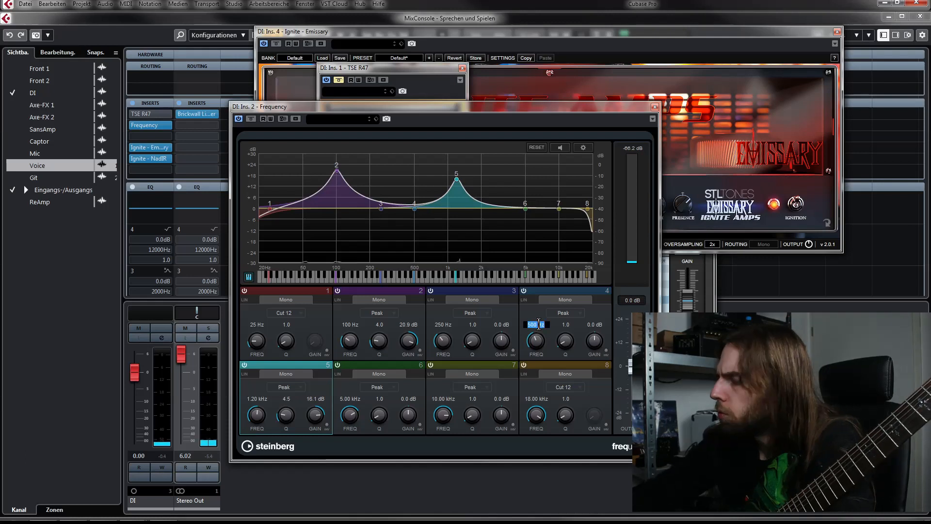
text(950)
key(Return)
mouse_move(595, 341)
mouse_down()
mouse_move(609, 316)
mouse_move(578, 324)
mouse_move(584, 319)
mouse_move(593, 344)
mouse_up()
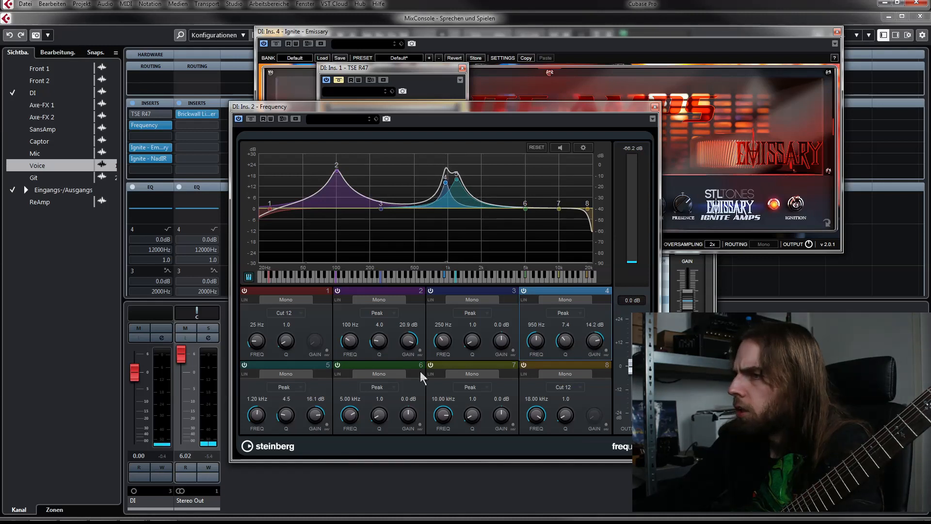
drag(319, 412, 324, 408)
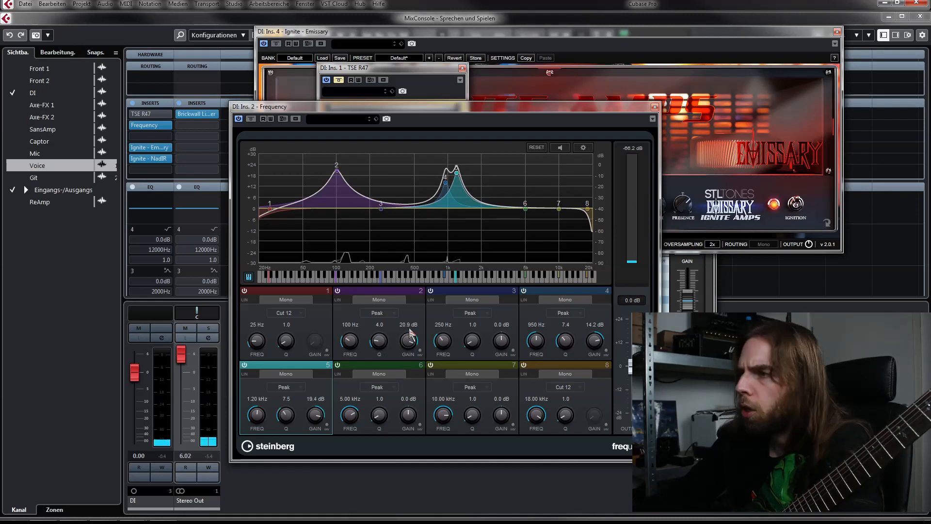
- Cut EQ band 3 at 250 Hz by 10.3 dB
drag(501, 337, 497, 355)
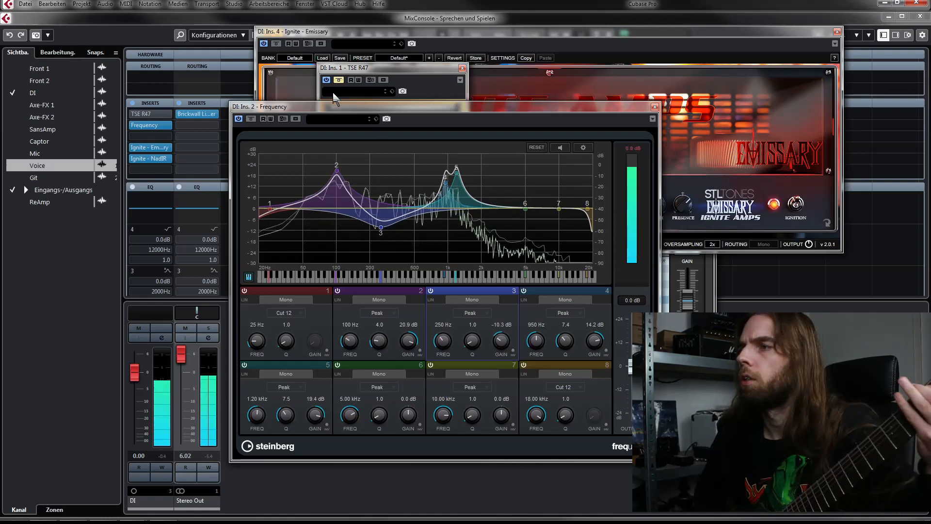
- Reactivate the TSE R47 pedal and load a Gate into the DI channel's third insert slot
click(338, 81)
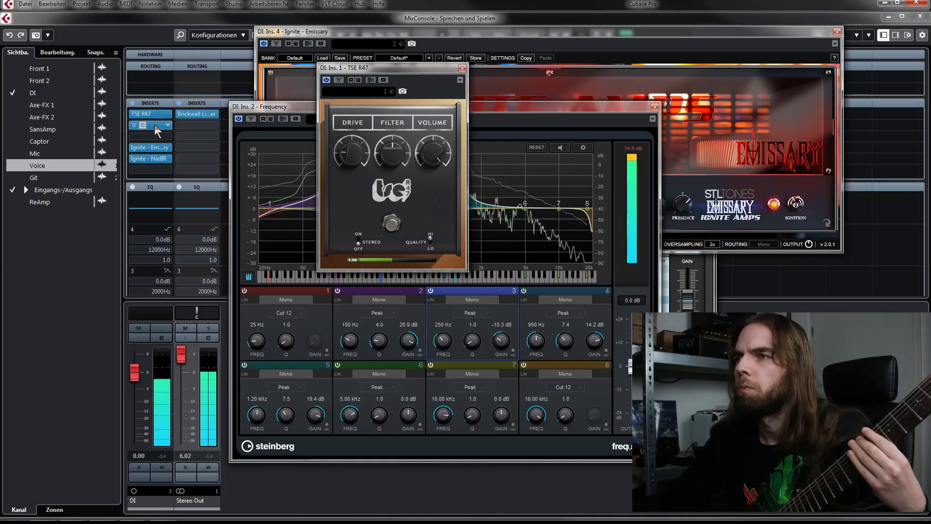
click(338, 80)
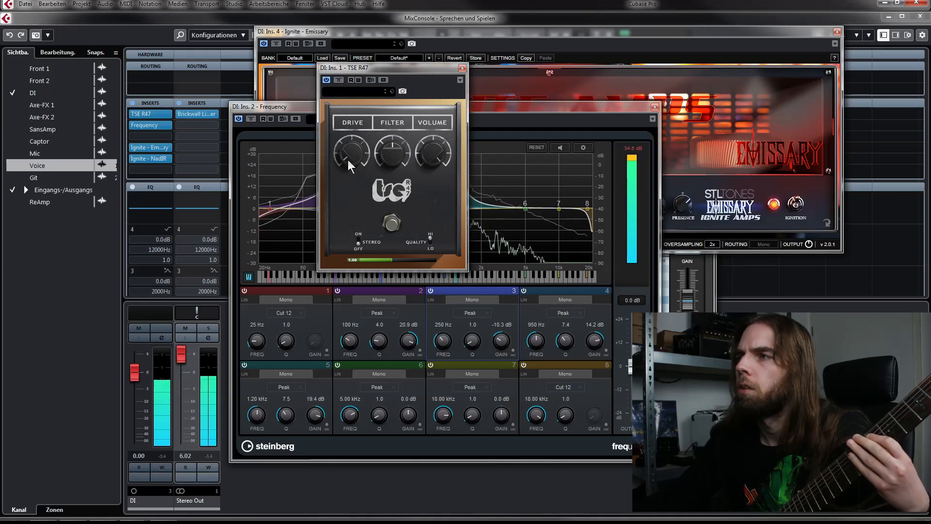
click(181, 140)
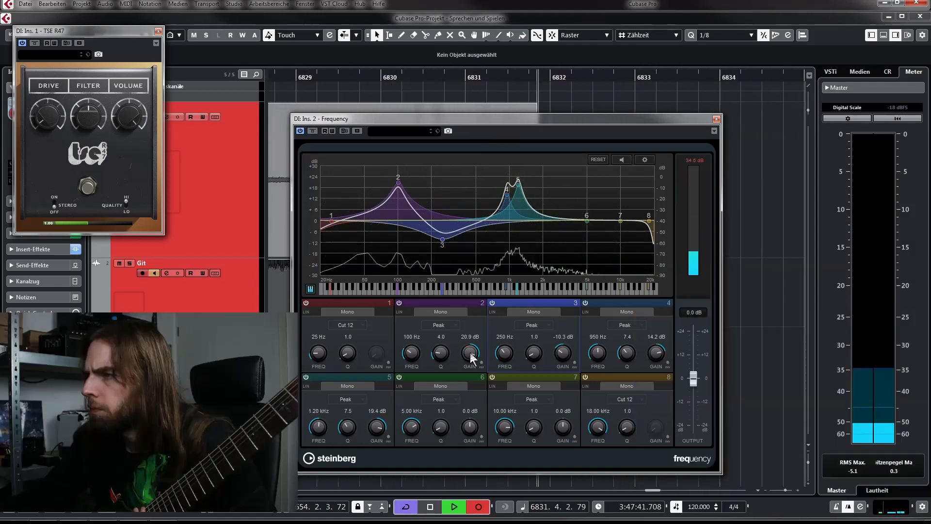
- Set EQ band 1 to 38 Hz, Q 0.5, band 2 to 23.5 dB, Q 4.8, band 5 to 1.10 kHz and band 8 to 2.45 kHz
drag(441, 353, 472, 353)
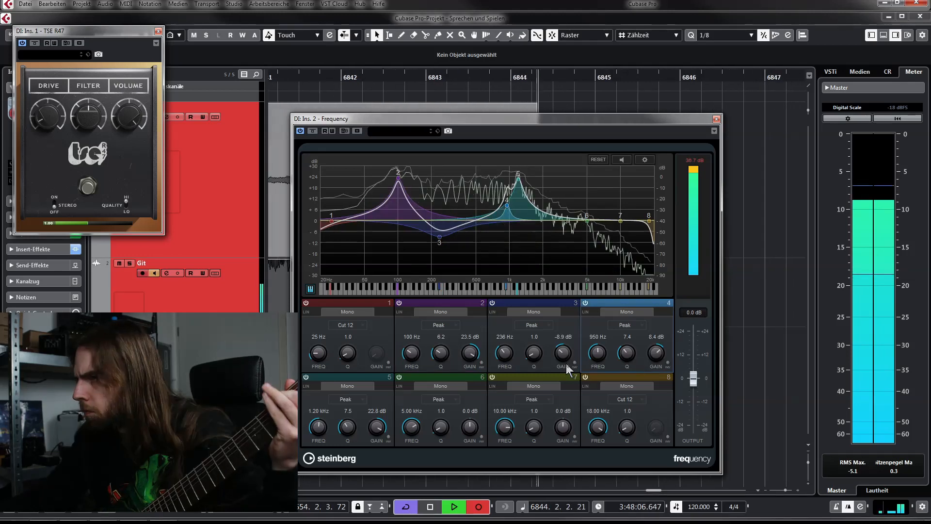
drag(377, 428, 354, 420)
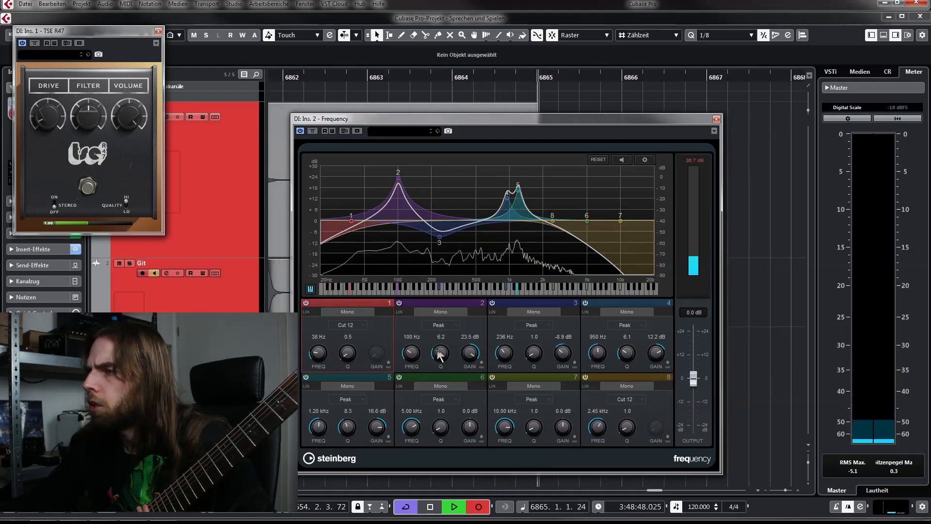
drag(440, 356, 440, 349)
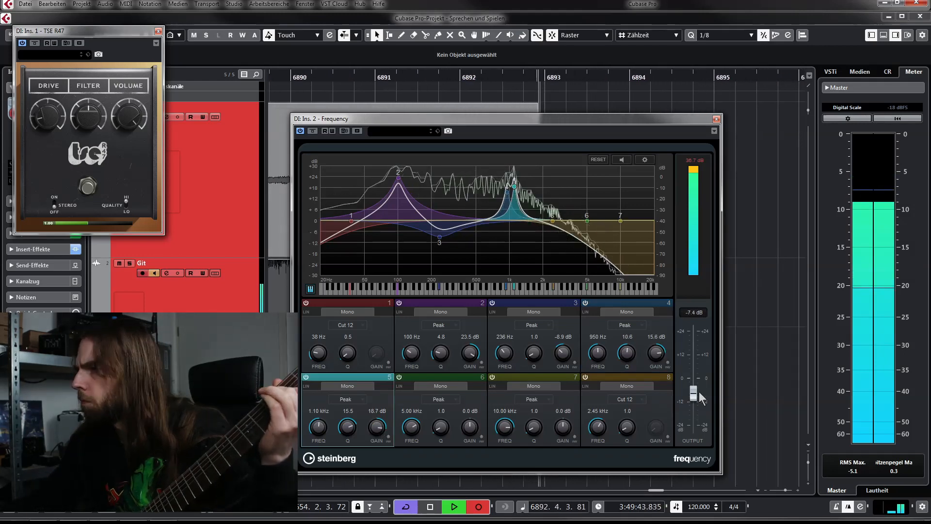
- Lower the EQ output to -14.1 dB and set bands 3, 4 and 5 to -5.5, 8.4 and 14.2 dB with Q 0.5, 4.0 and 4.3
drag(701, 384, 701, 410)
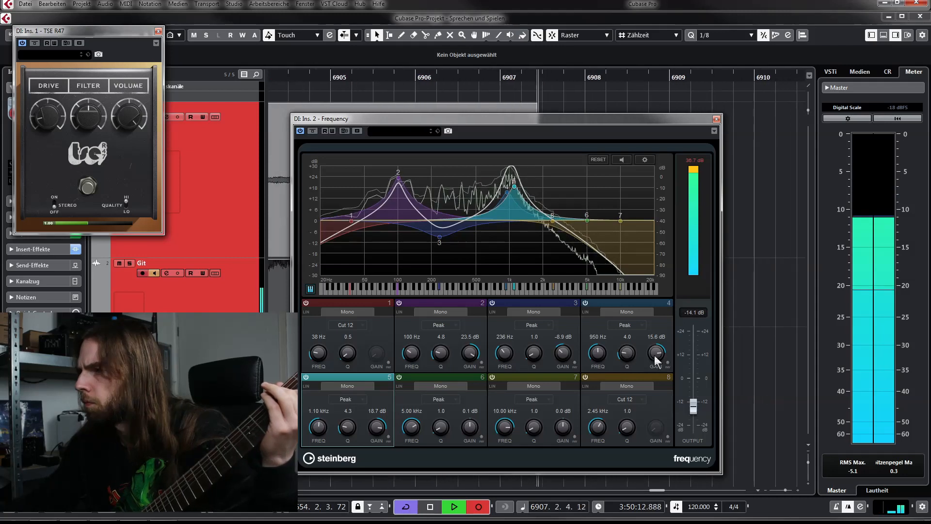
drag(654, 355, 654, 359)
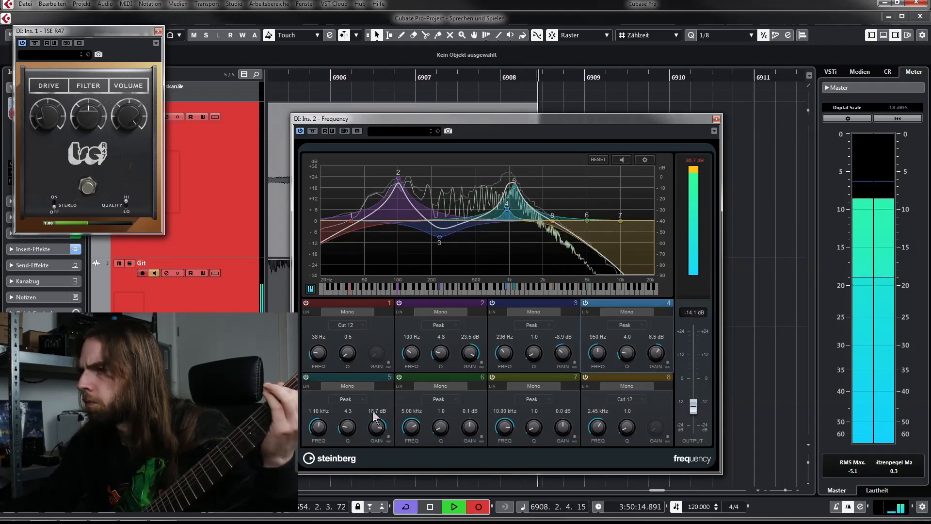
drag(375, 416, 379, 433)
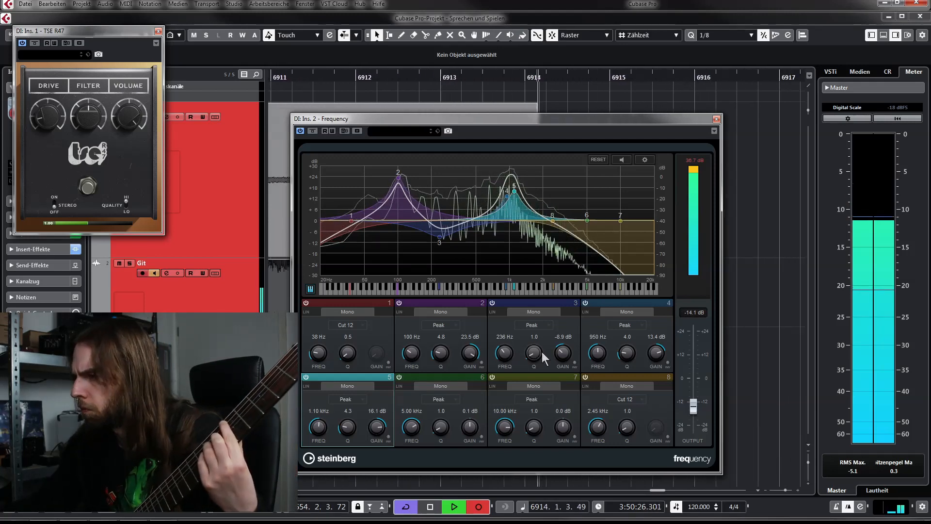
drag(534, 352, 507, 353)
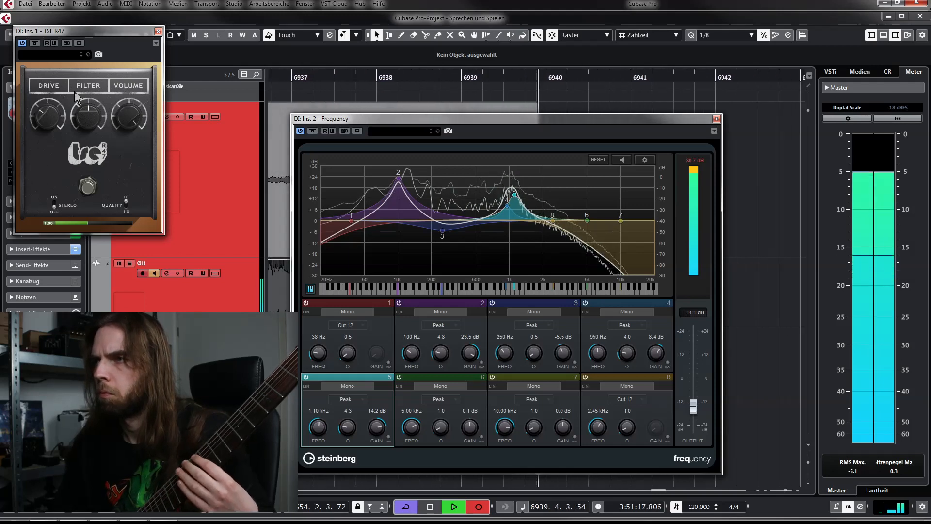
- Show the MixConsole, open the Emissary amp, and rearrange the TSE R47 and Frequency windows so the pedal and EQ controls are accessible
key(F3)
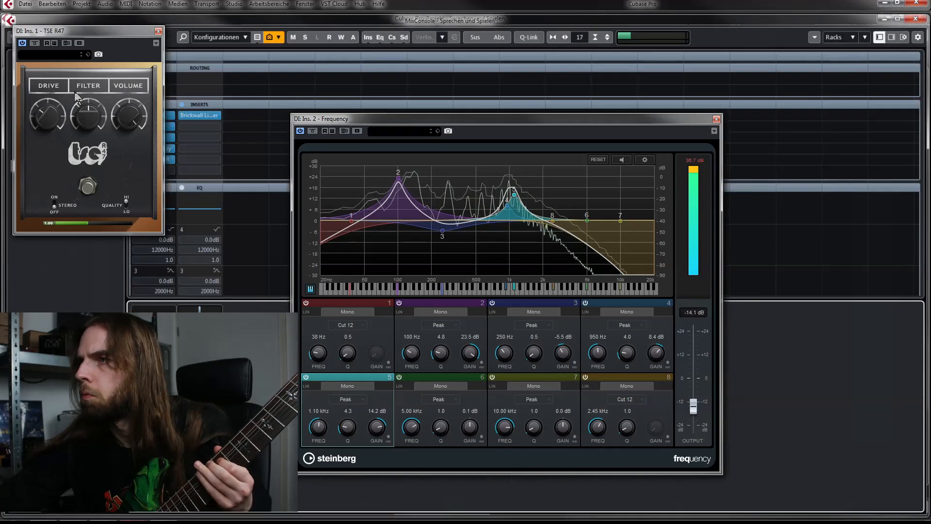
drag(111, 39, 118, 242)
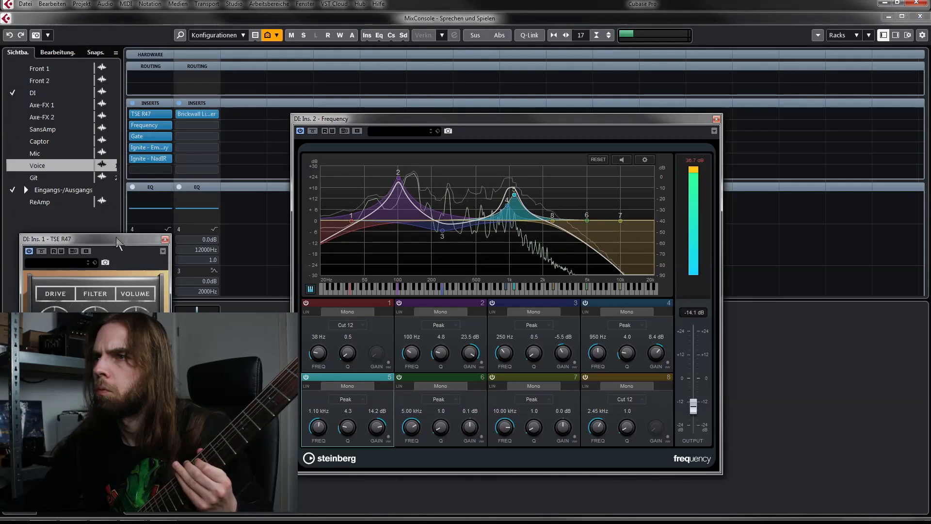
click(143, 147)
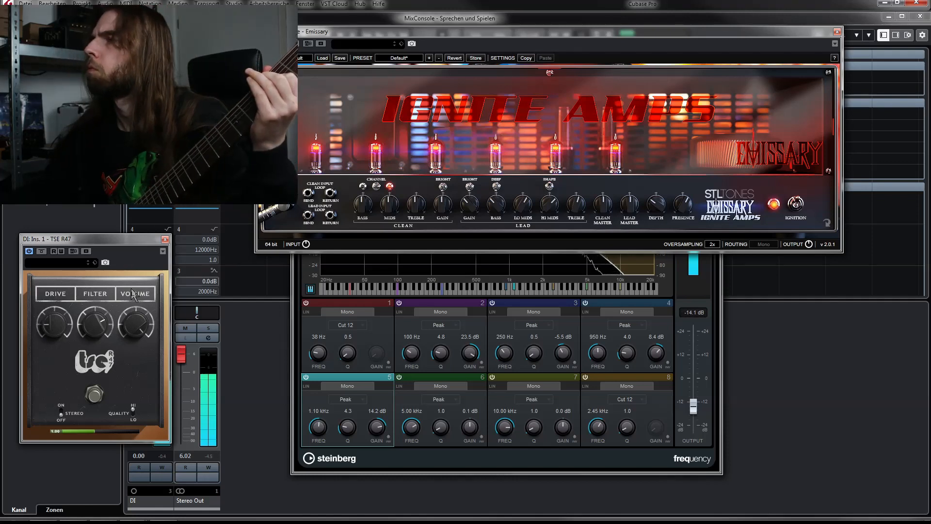
click(686, 295)
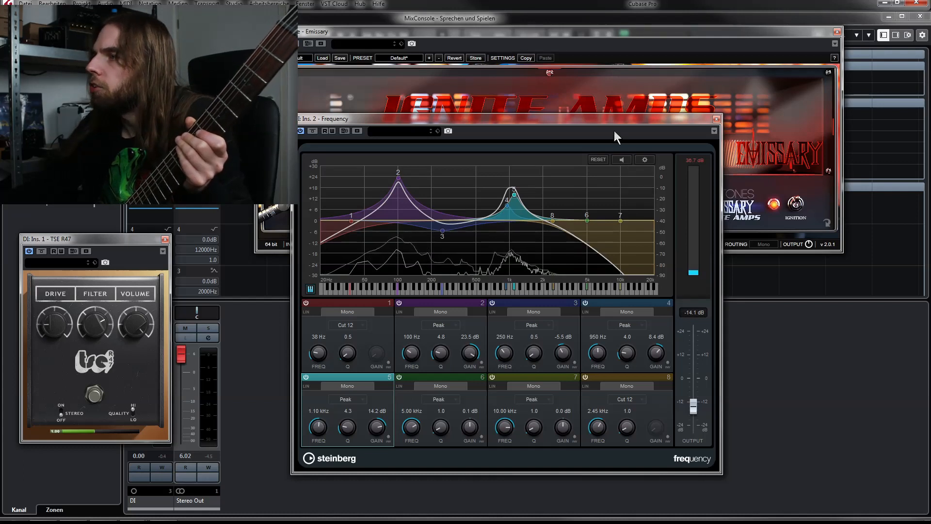
drag(614, 121, 623, 270)
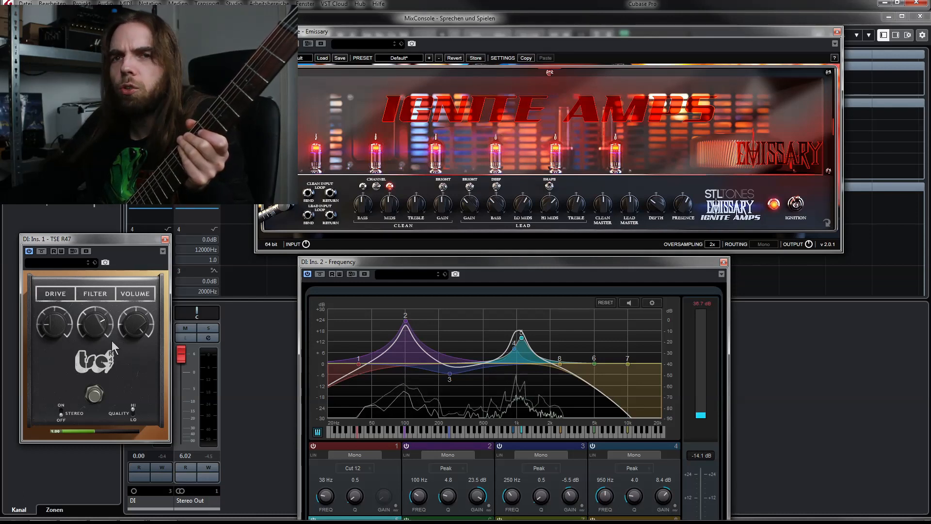
drag(498, 267, 458, 160)
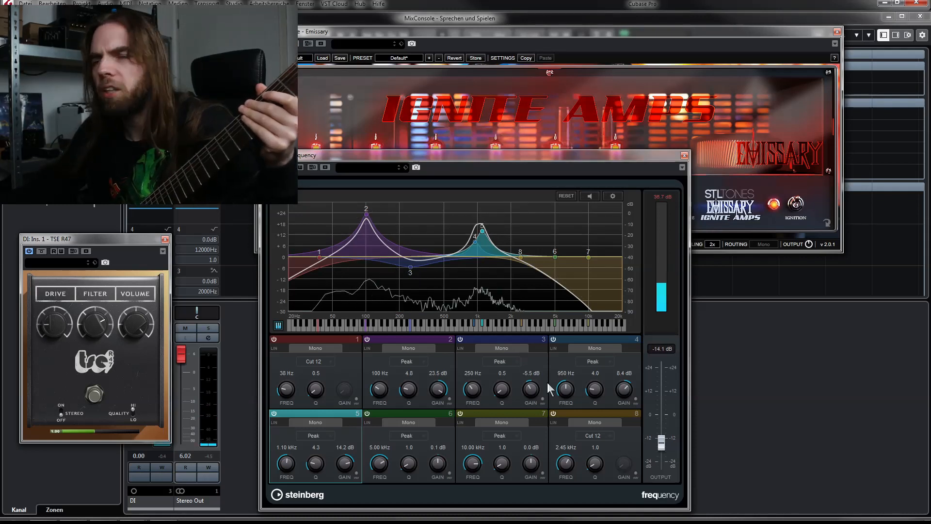
- Set EQ band 3 to -8.6 dB and band 2 to 24.0 dB with a Q of 3.4
drag(531, 391, 533, 408)
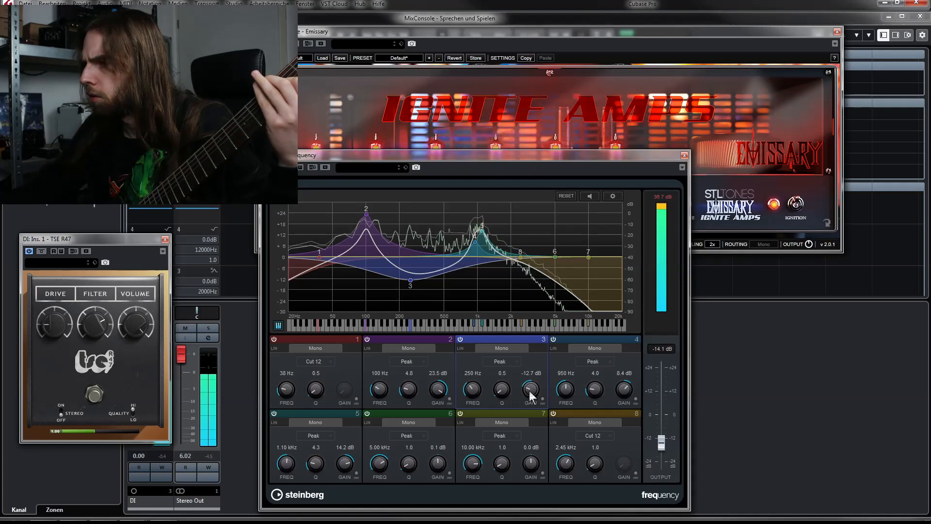
drag(525, 394, 533, 389)
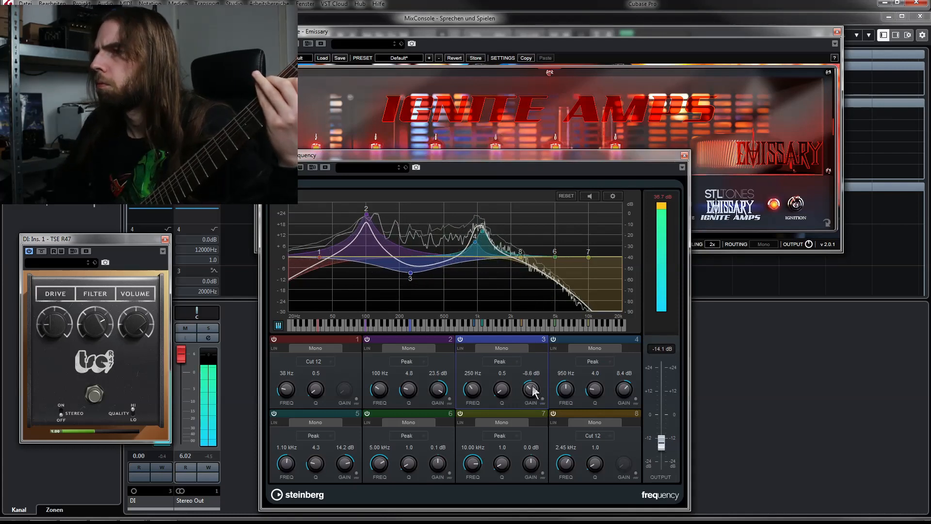
drag(441, 393, 452, 390)
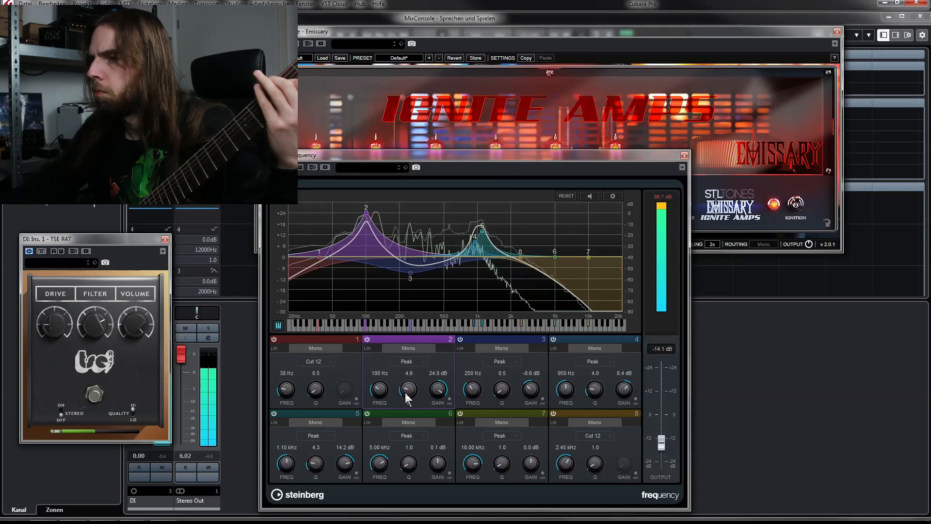
drag(404, 395, 403, 397)
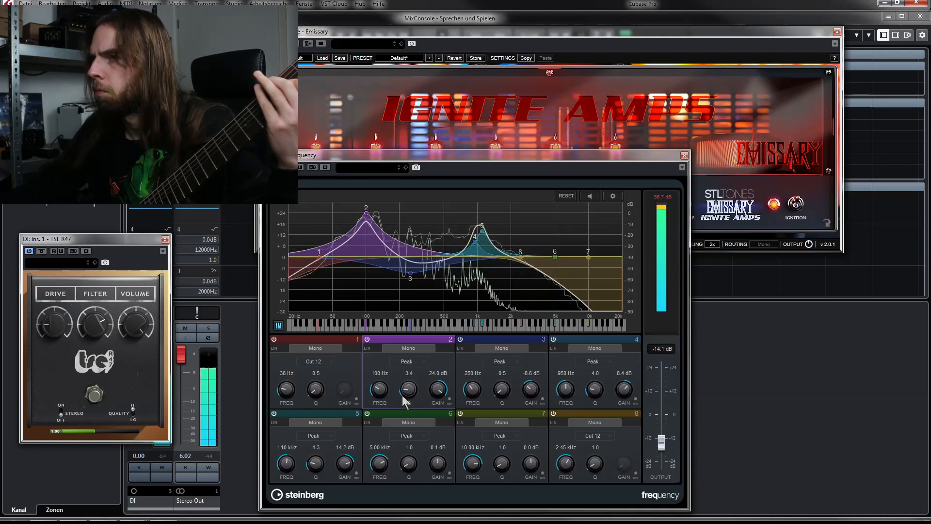